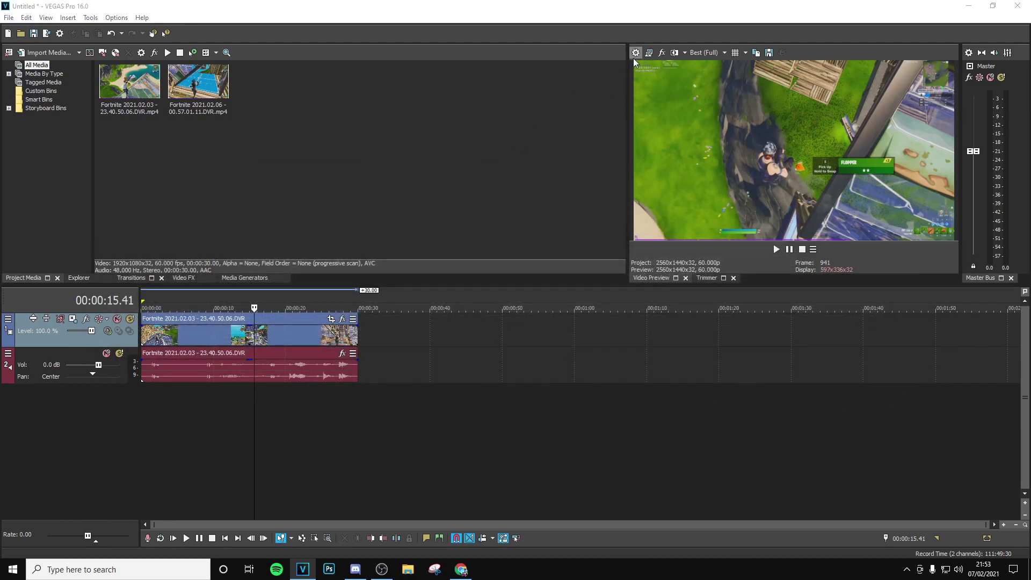
- Open Project Properties to show the 2560×1440, 60 fps, Best quality, Gaussian motion blur video settings
click(633, 53)
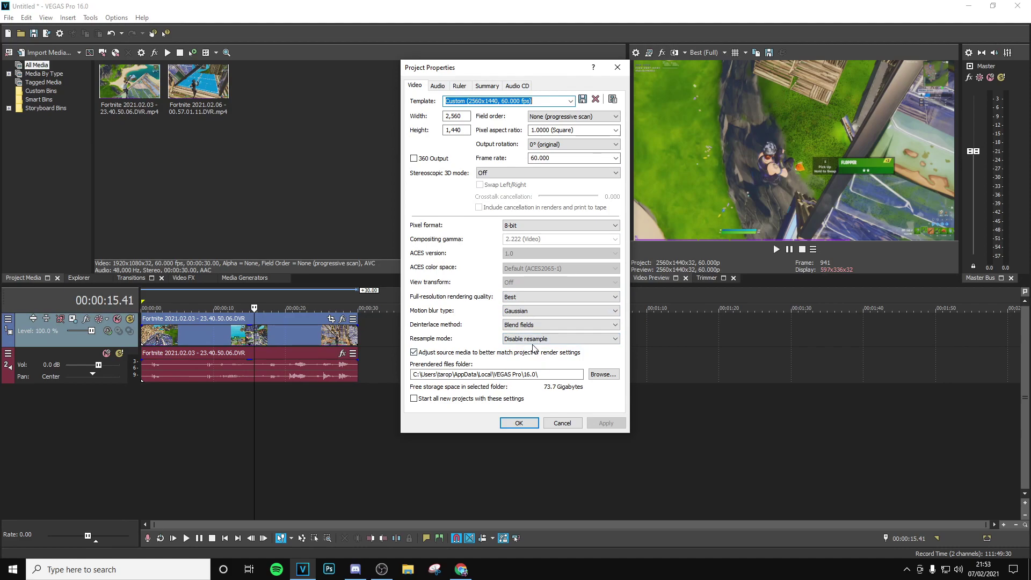
- Review the Audio, Ruler, Summary and Audio CD pages, return to Video, and close Project Properties
click(437, 86)
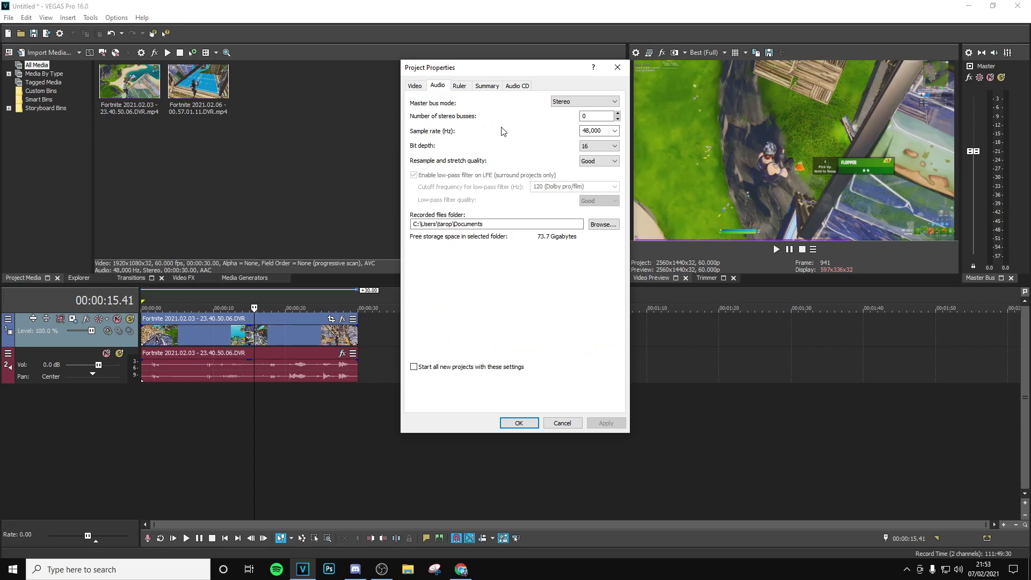
click(461, 87)
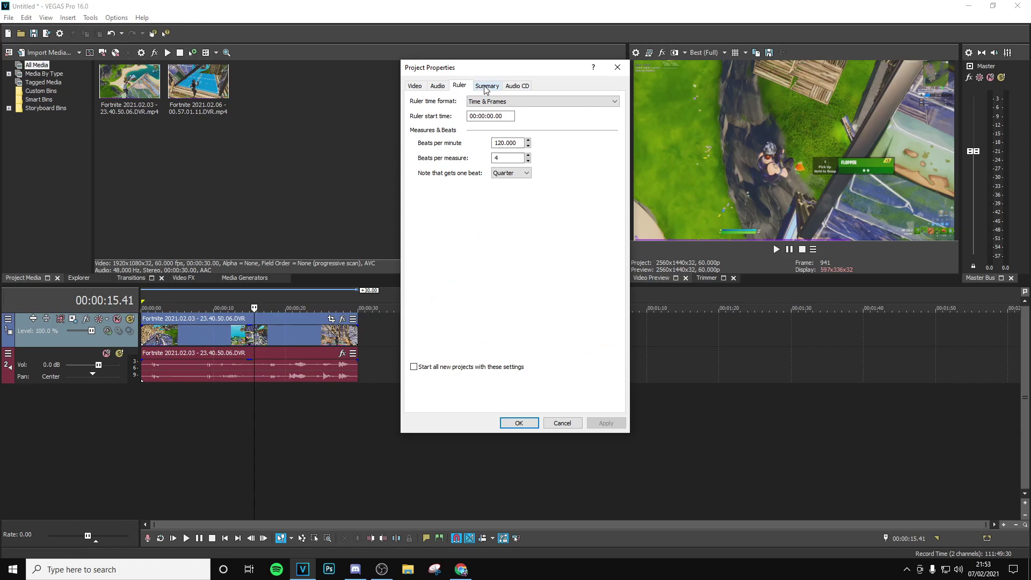
click(486, 87)
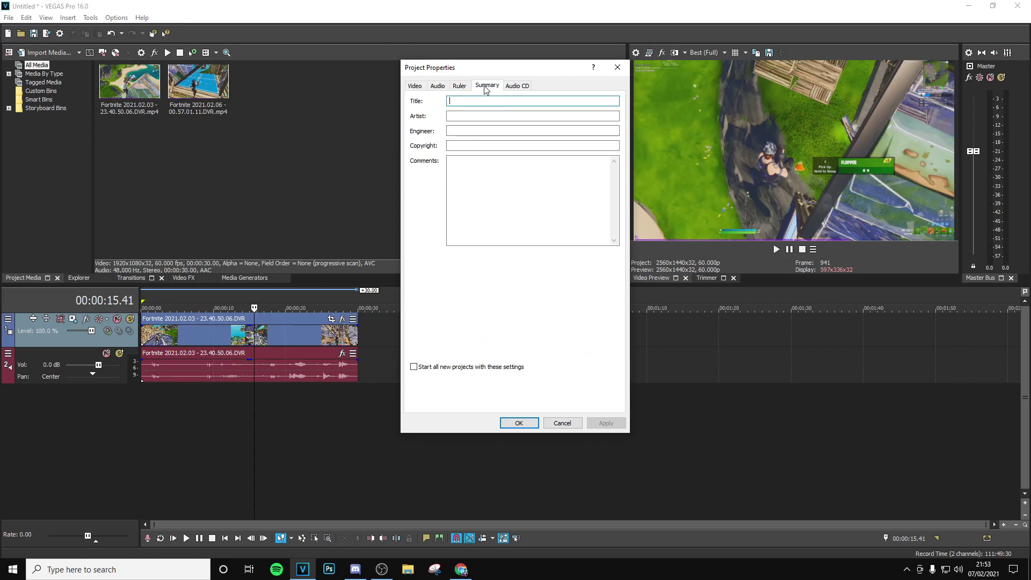
click(511, 87)
click(421, 88)
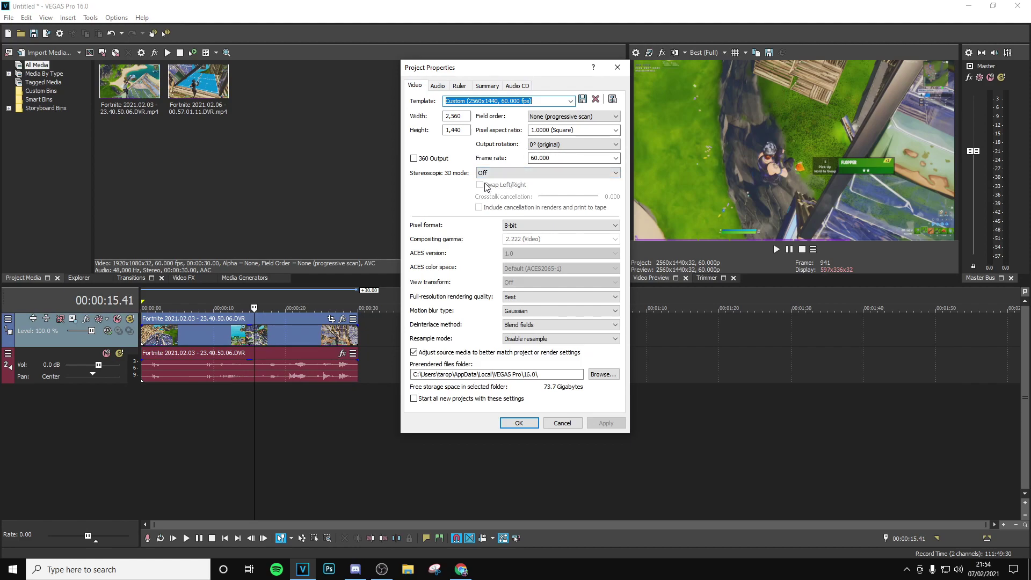
click(618, 67)
click(7, 18)
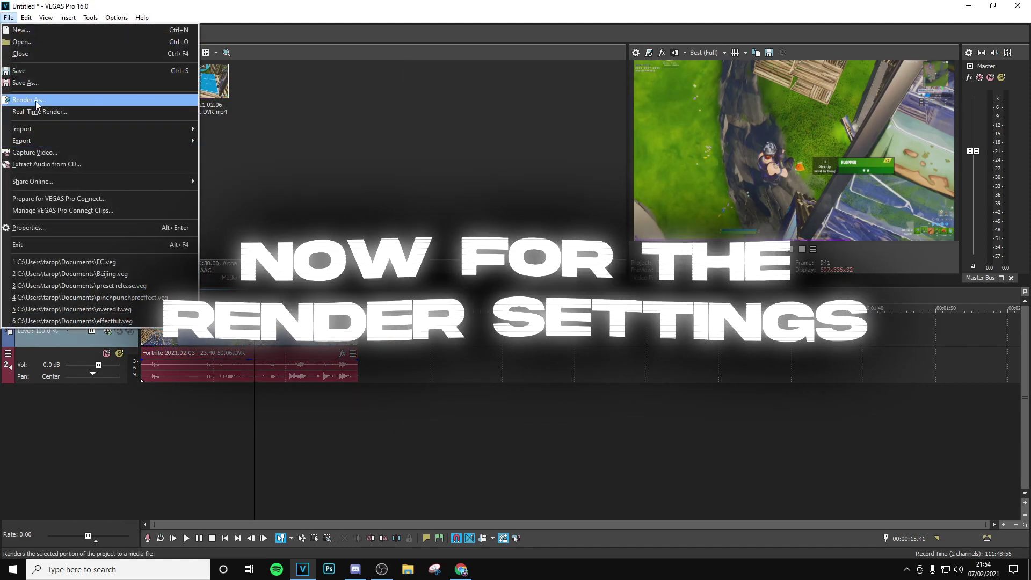
- Open Render As for MAGIX AVC/AAC MP4 and compare the Internet HD 1080p 59.94 fps templates
click(32, 101)
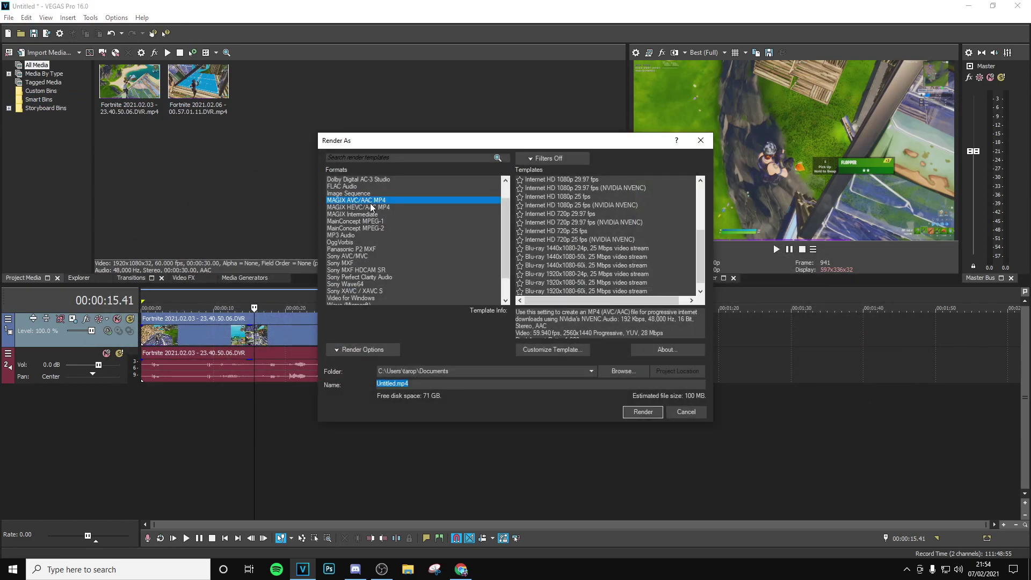
scroll(599, 224, down, 1)
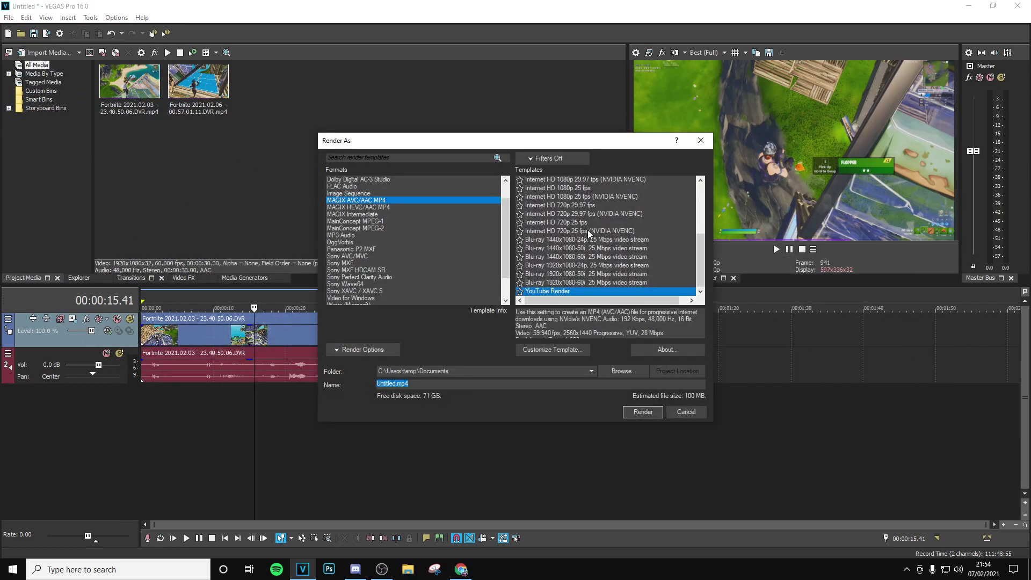
scroll(537, 238, up, 1)
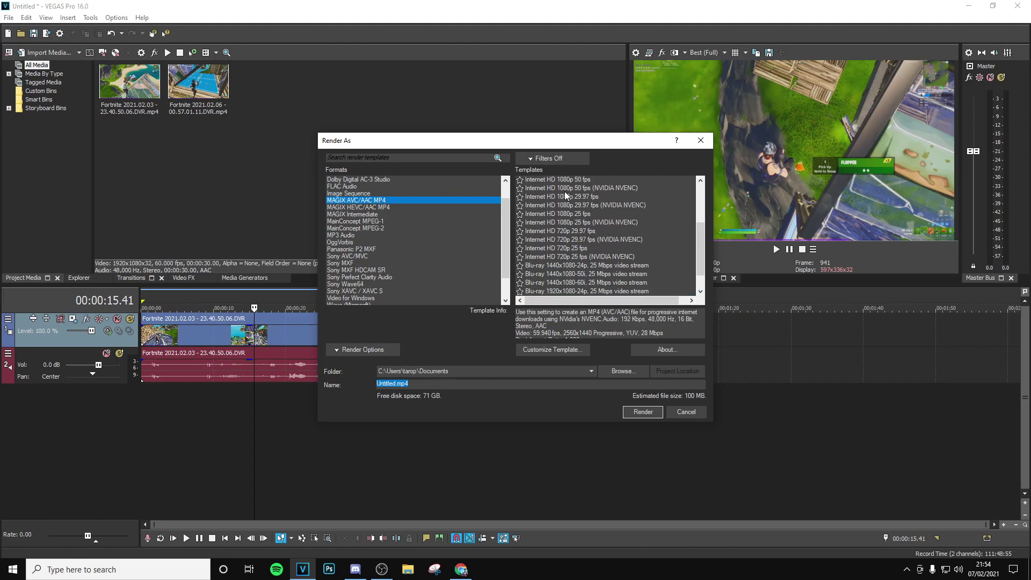
scroll(565, 191, up, 1)
click(579, 197)
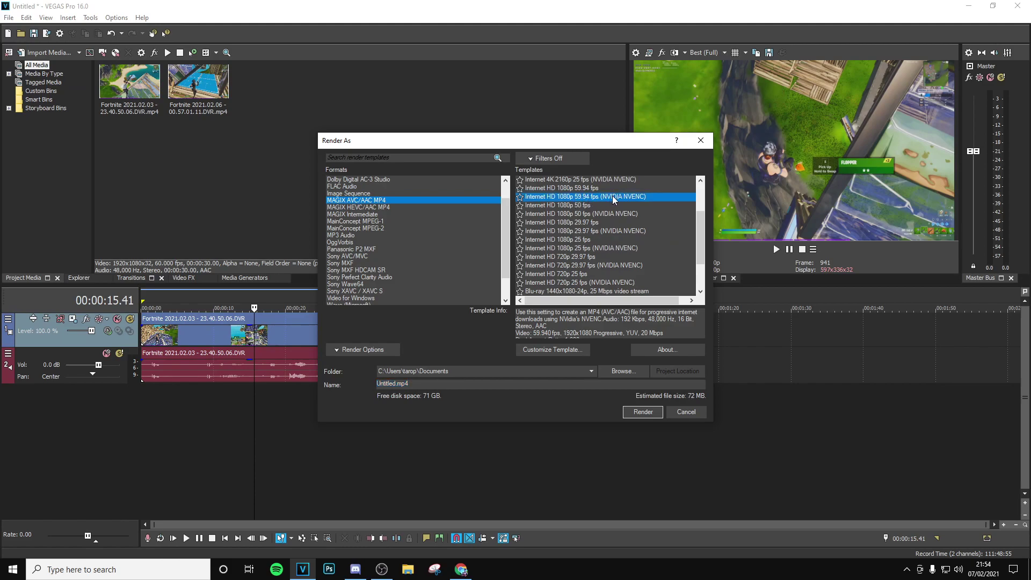
click(572, 187)
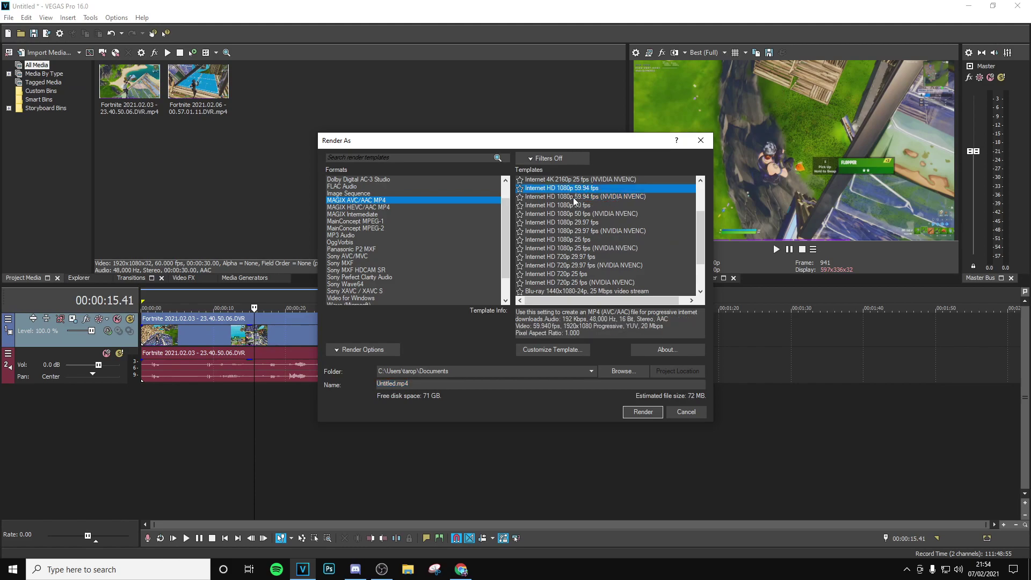
click(573, 198)
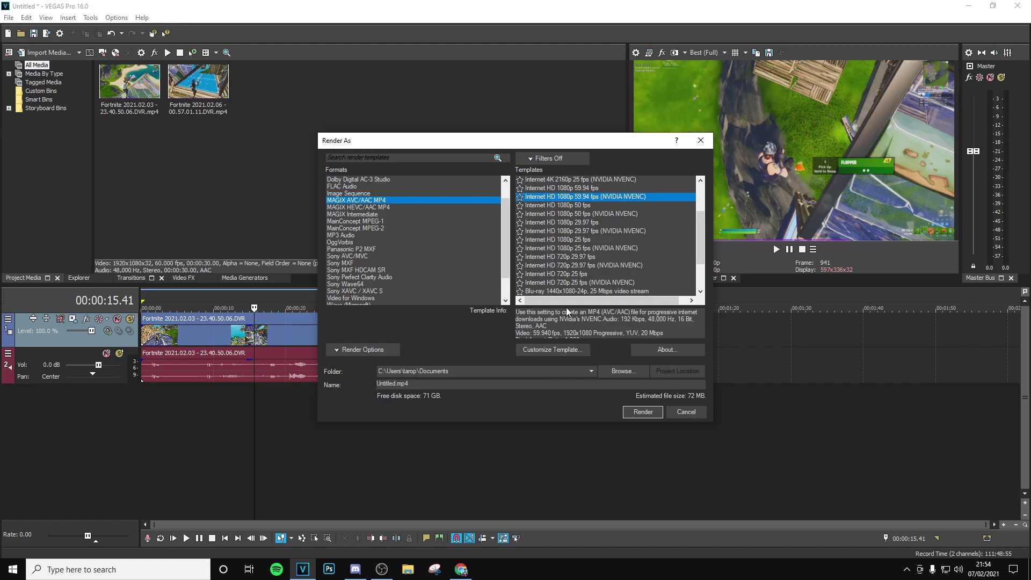
- Select the YouTube Render template and open it for customising
scroll(559, 295, down, 2)
click(549, 284)
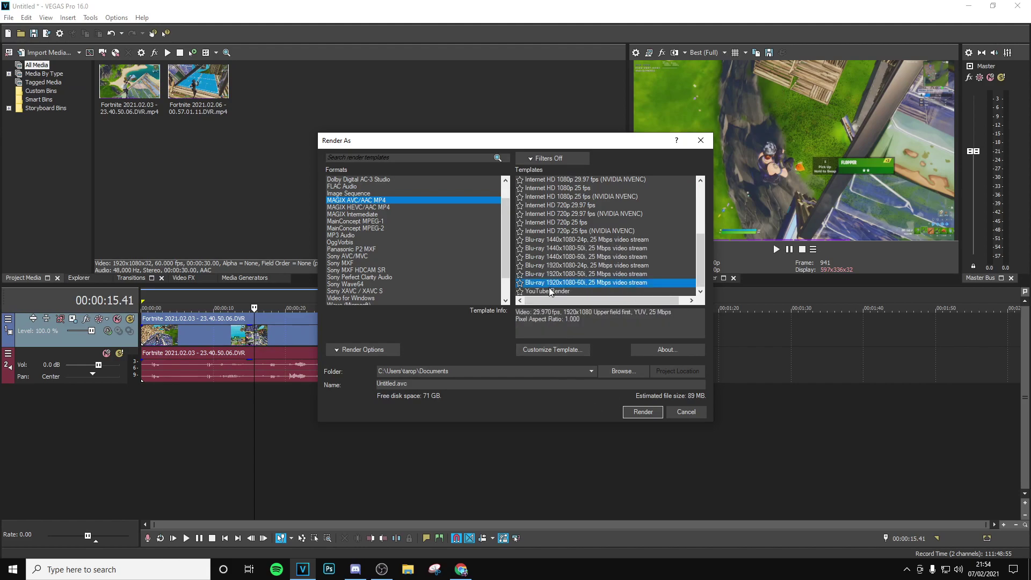
click(548, 290)
click(546, 350)
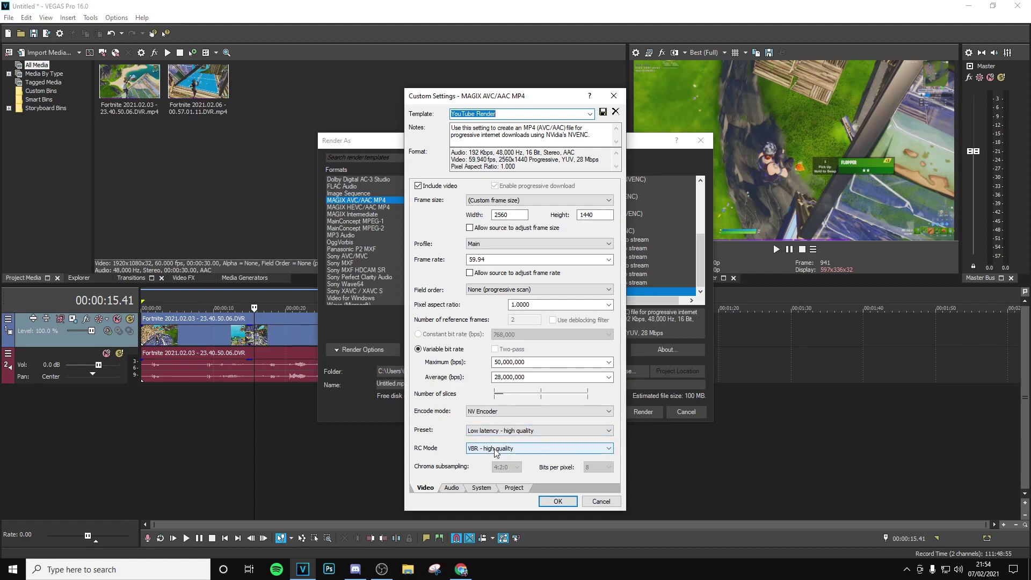
- Check the YouTube Render template's audio, system and project pages, confirm it, and close Render As without rendering
click(458, 488)
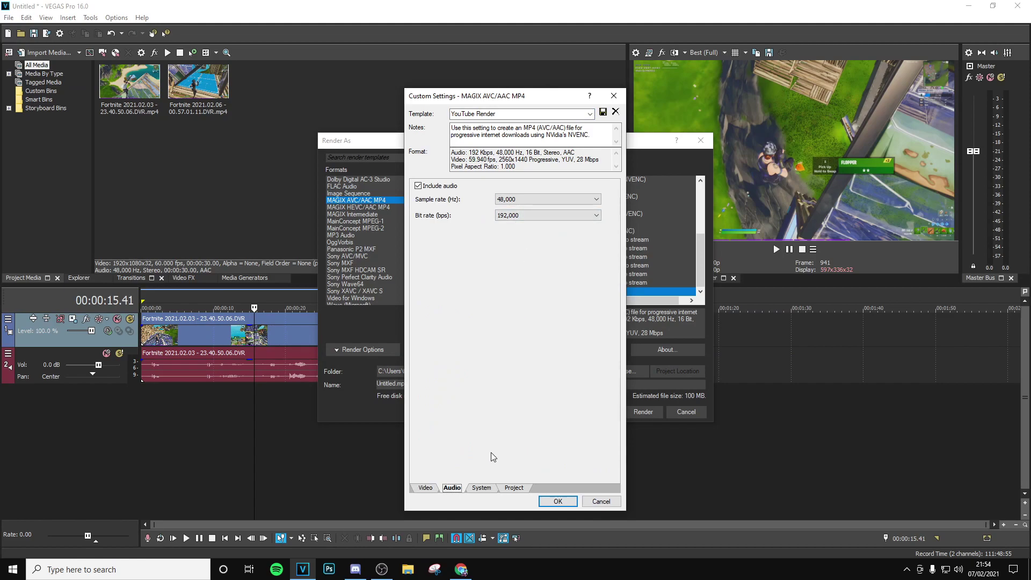
click(482, 490)
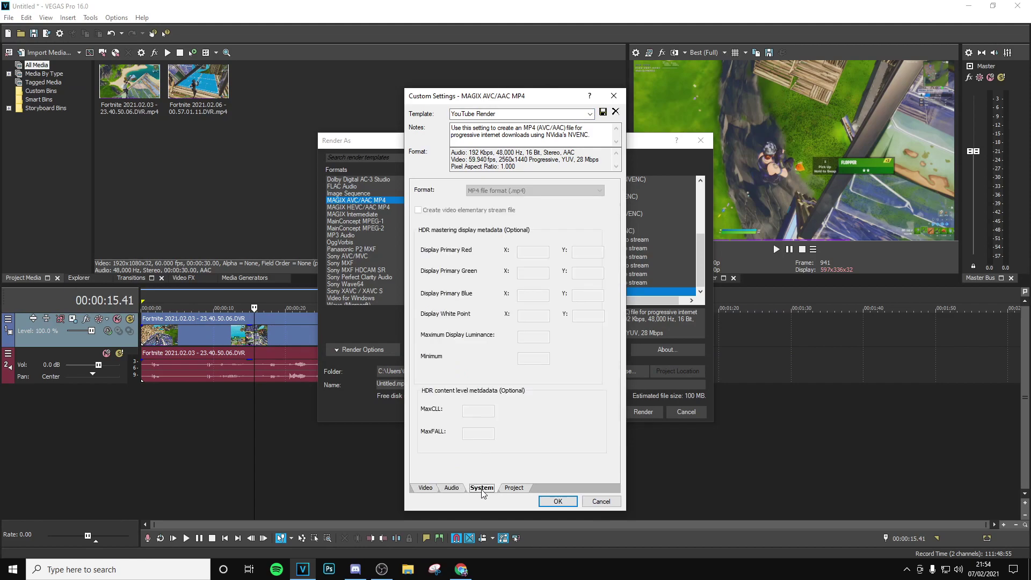
click(519, 489)
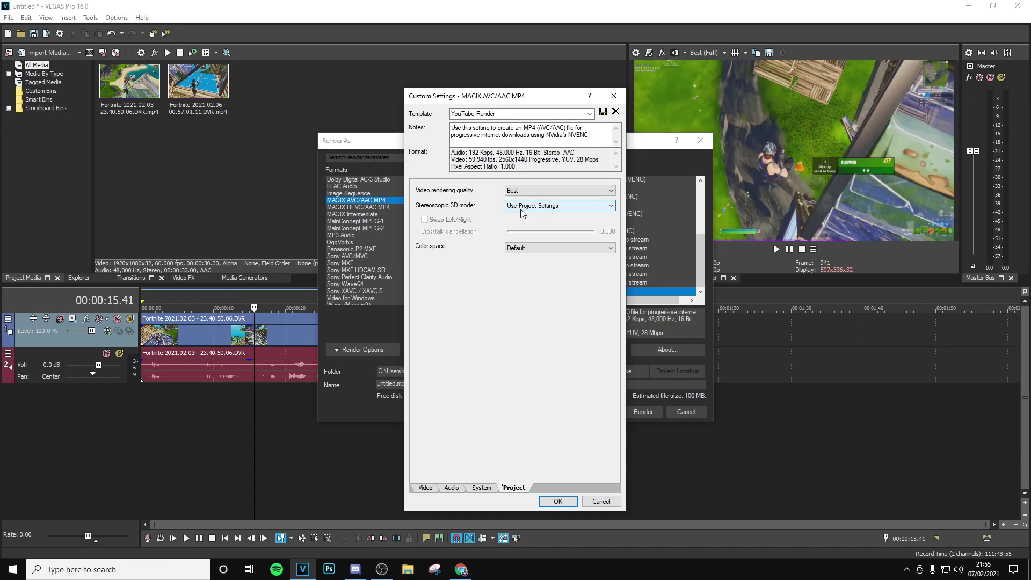
click(558, 501)
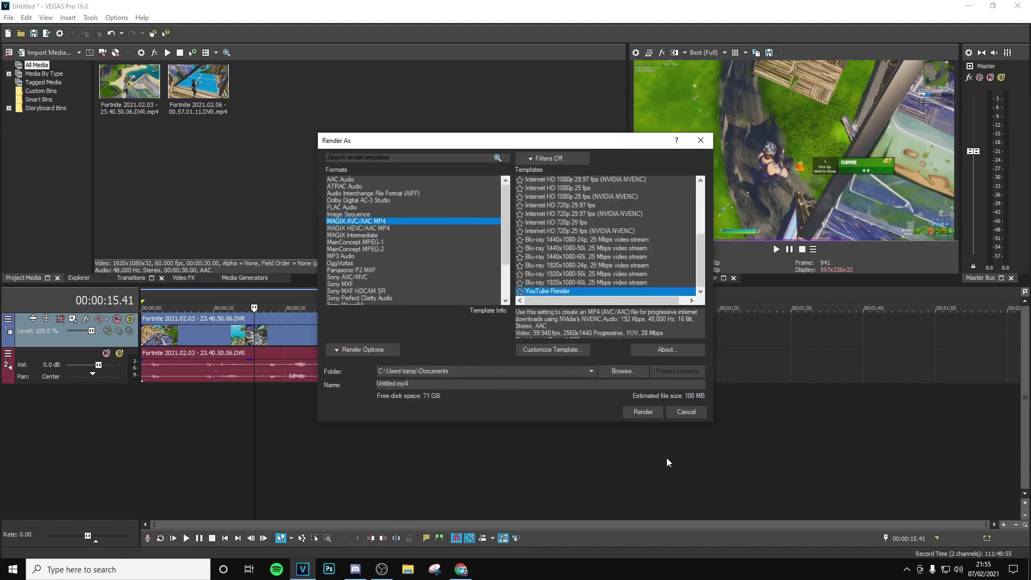
click(687, 412)
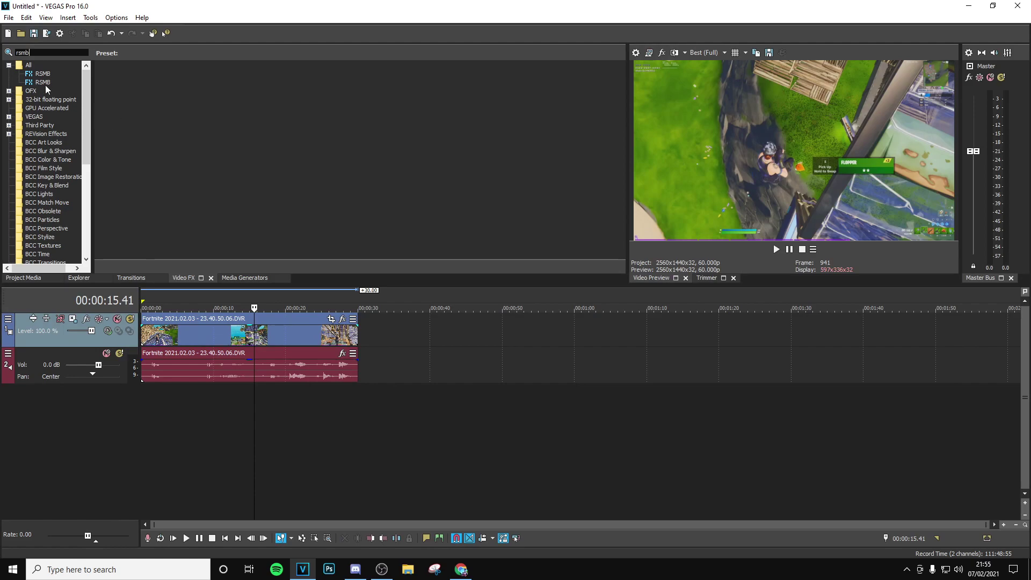
- Find RSMB 5.2.8 in Video FX and select its 'fortnite settings GPU' preset
click(46, 84)
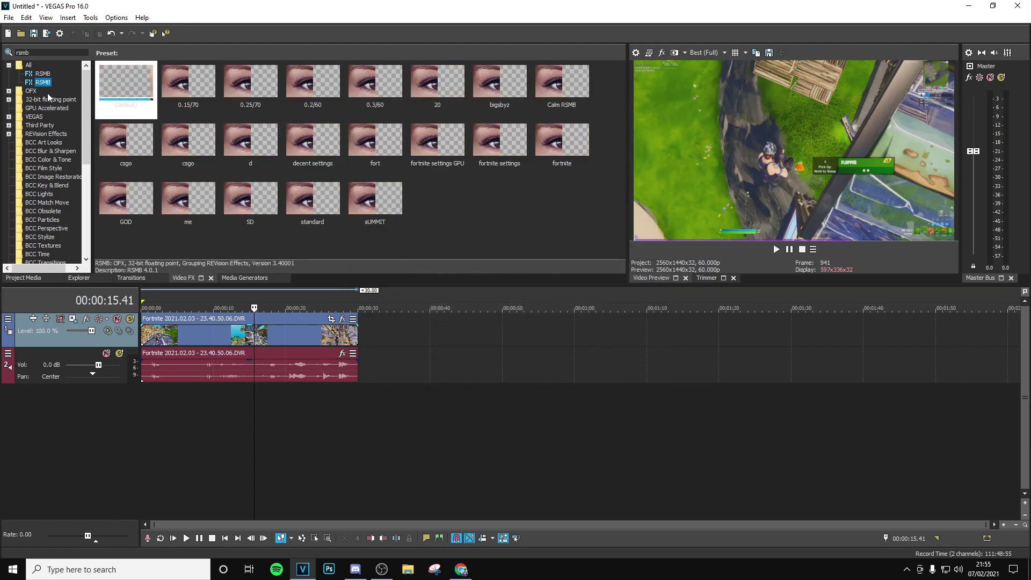
click(47, 73)
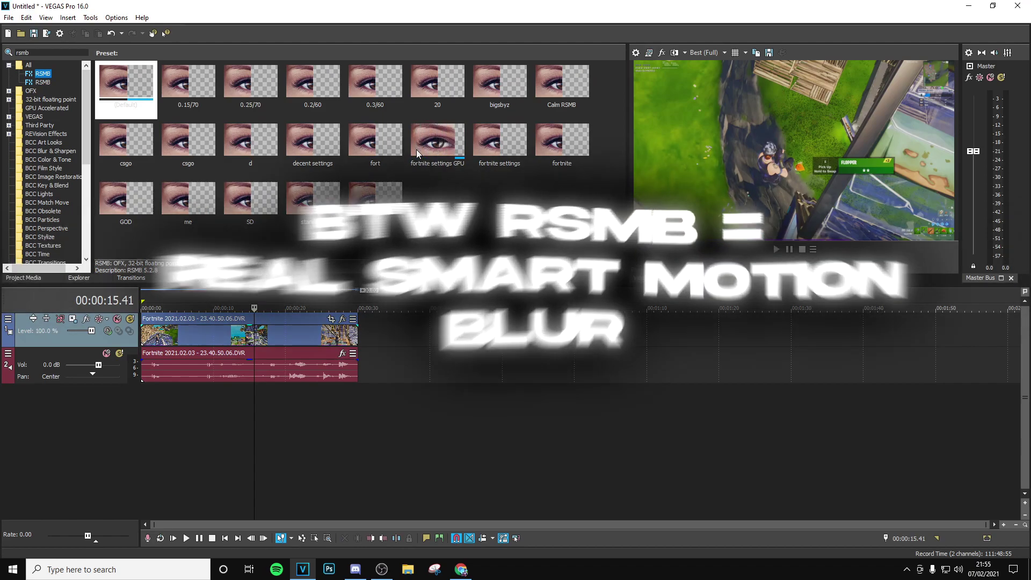
click(428, 161)
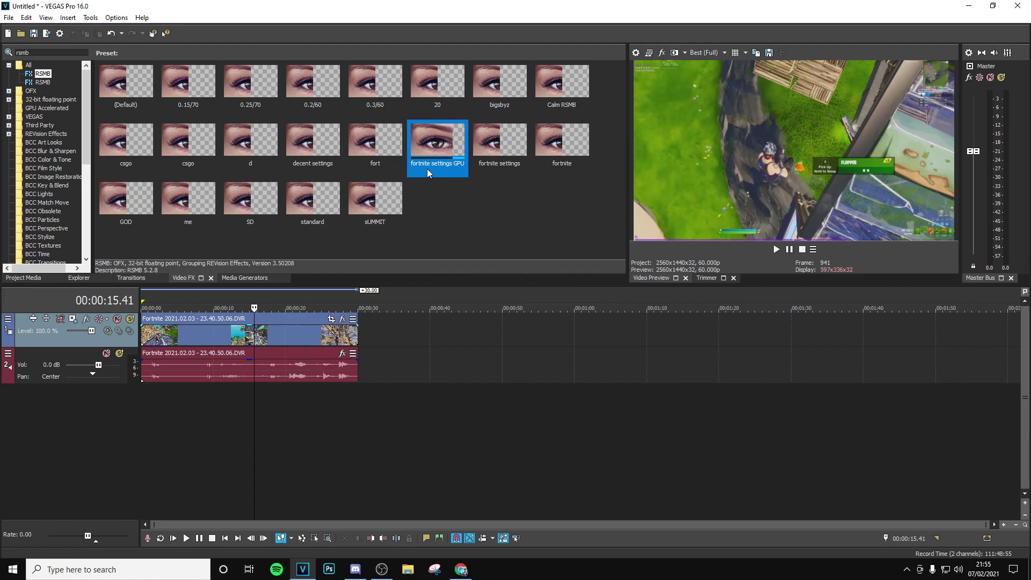
- Drop the RSMB 'fortnite settings GPU' preset on the clip, confirming Blur Amt 0.25 and Sensitivity 60
drag(428, 159, 288, 333)
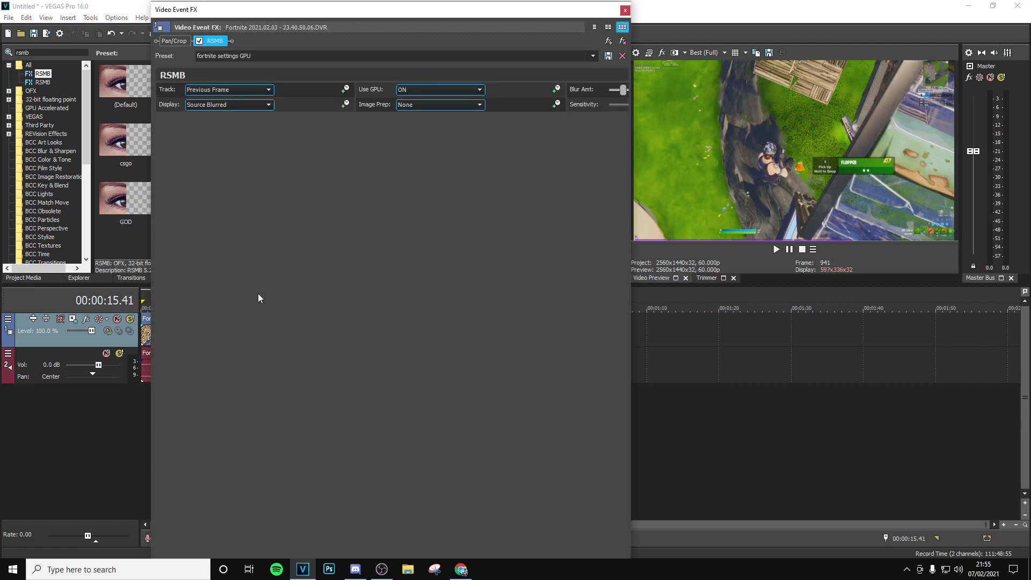
drag(362, 14, 364, 6)
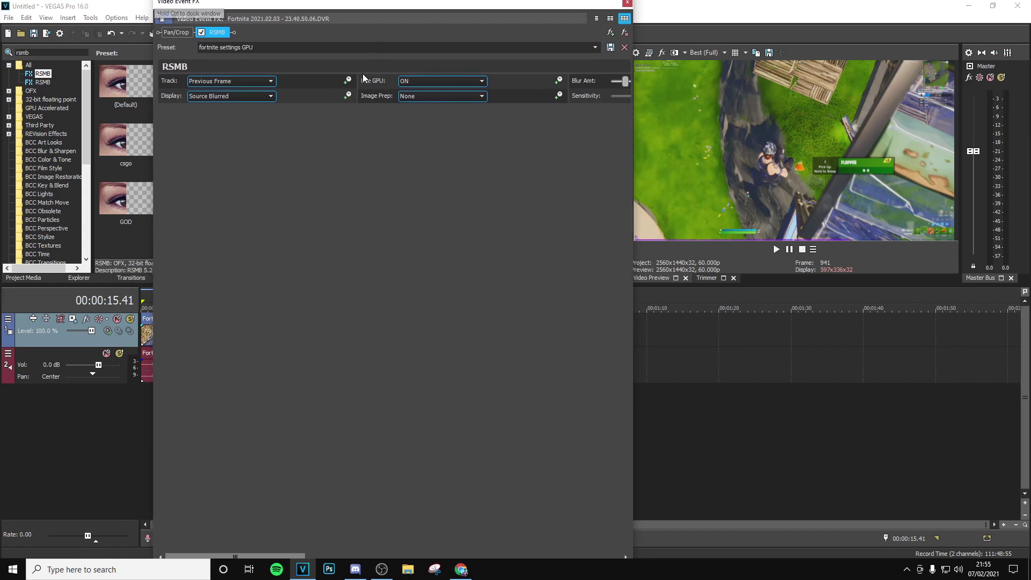
drag(259, 553, 277, 553)
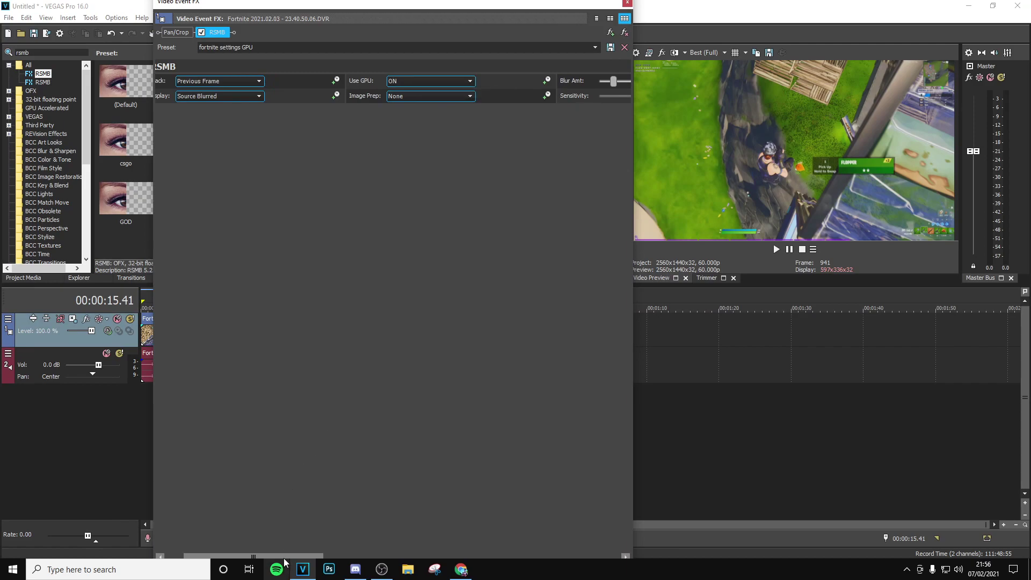
drag(284, 557, 581, 545)
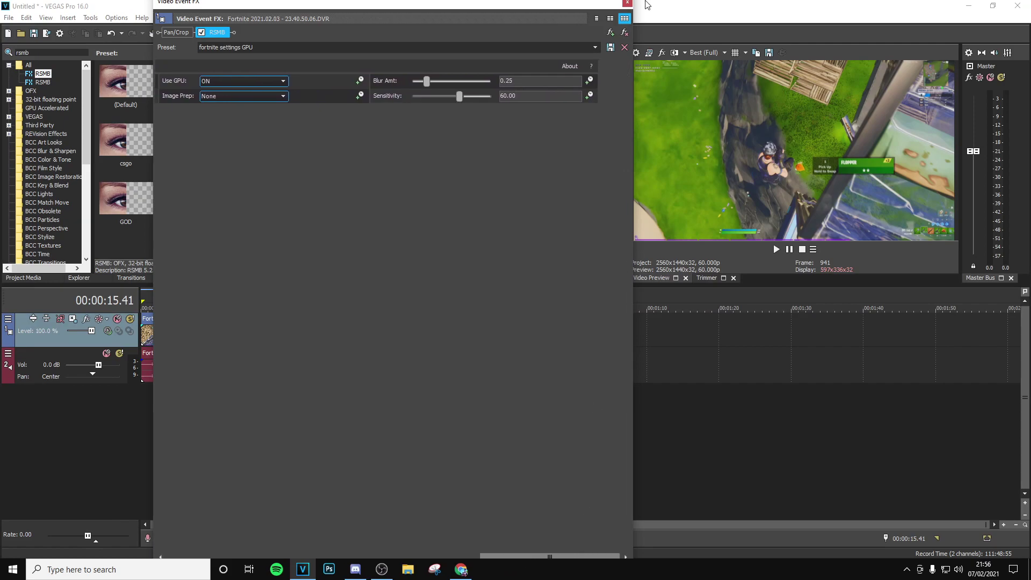
click(627, 2)
click(200, 402)
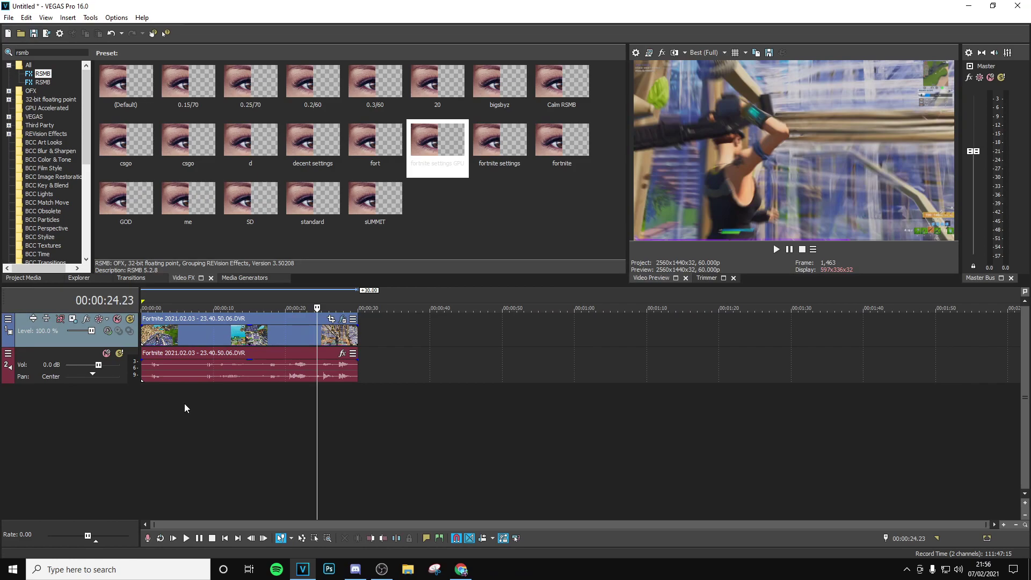
- Search Video FX for 'sharpen' and select the S_Sharpen effect
click(270, 395)
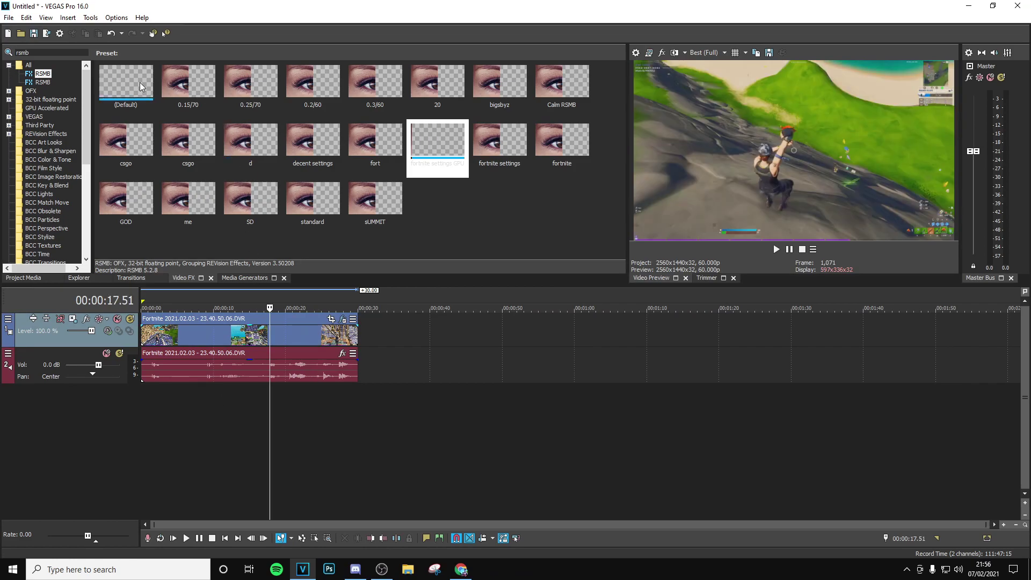
drag(47, 52, 2, 60)
text(sharpen)
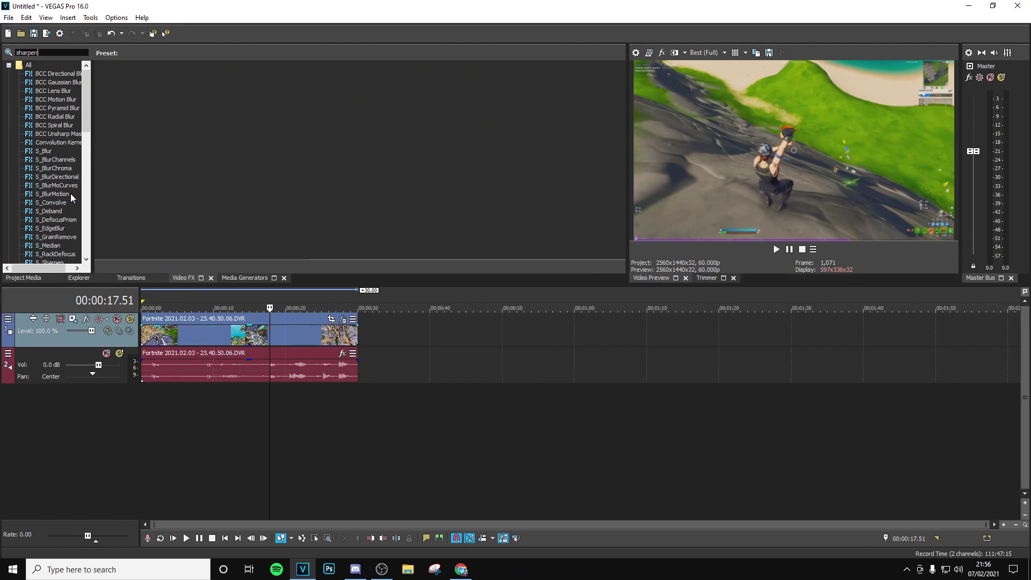
scroll(69, 204, down, 1)
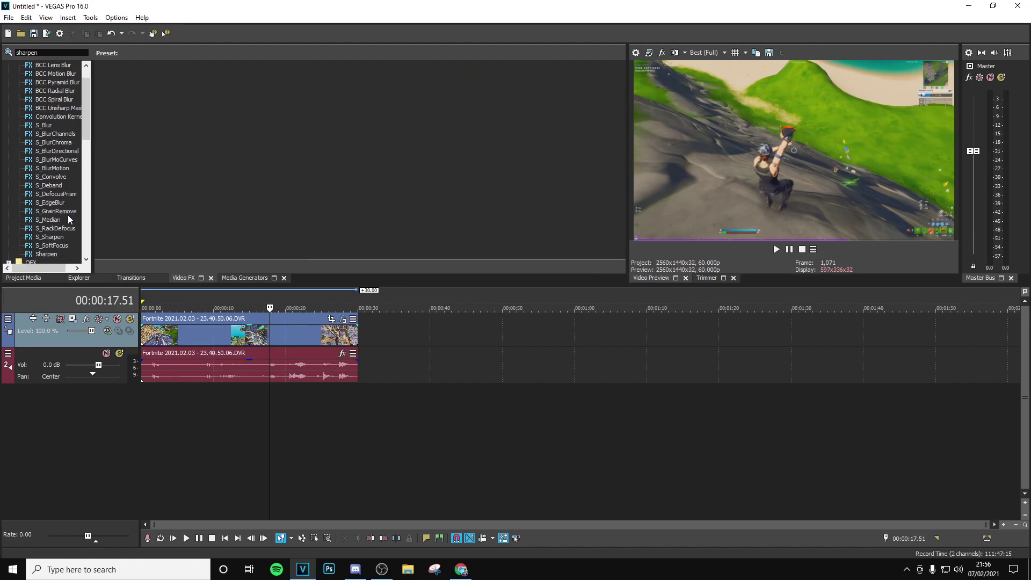
click(62, 239)
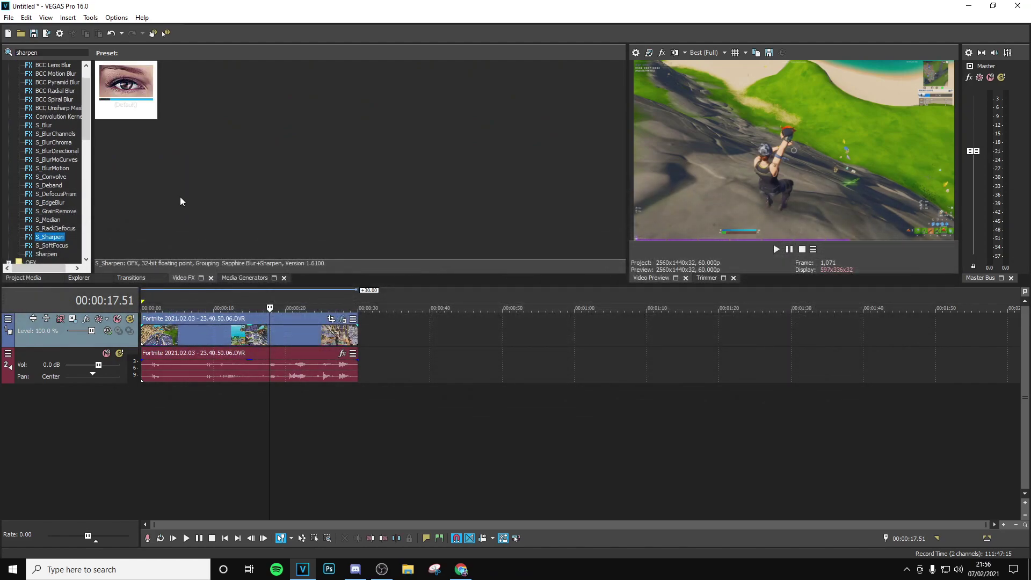
- Apply S_Sharpen to the clip with Sharpen Amp 0.50, then play back from about 11 seconds
drag(124, 86, 277, 335)
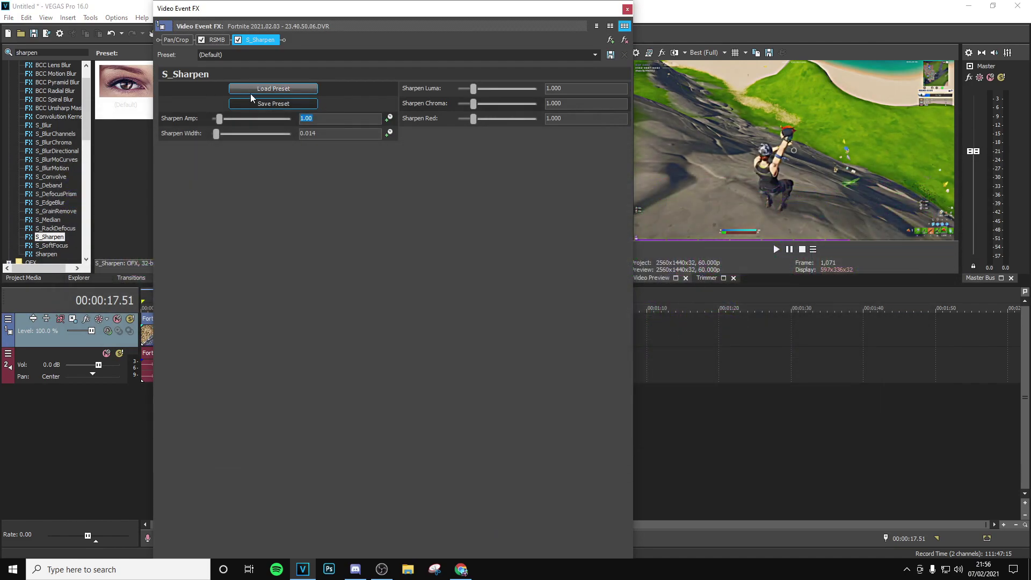
text(0.5)
key(Return)
click(627, 9)
click(221, 402)
key(space)
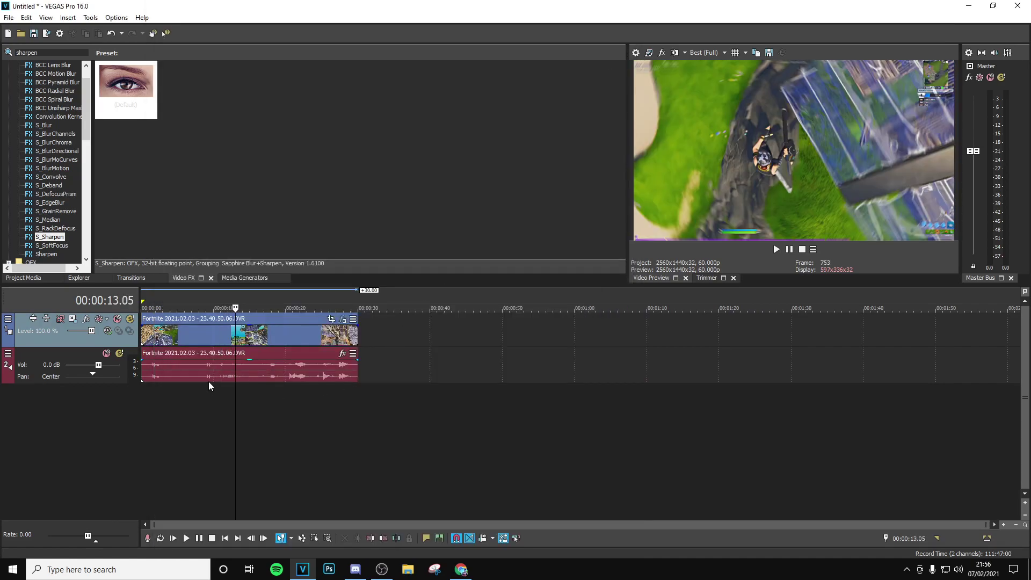